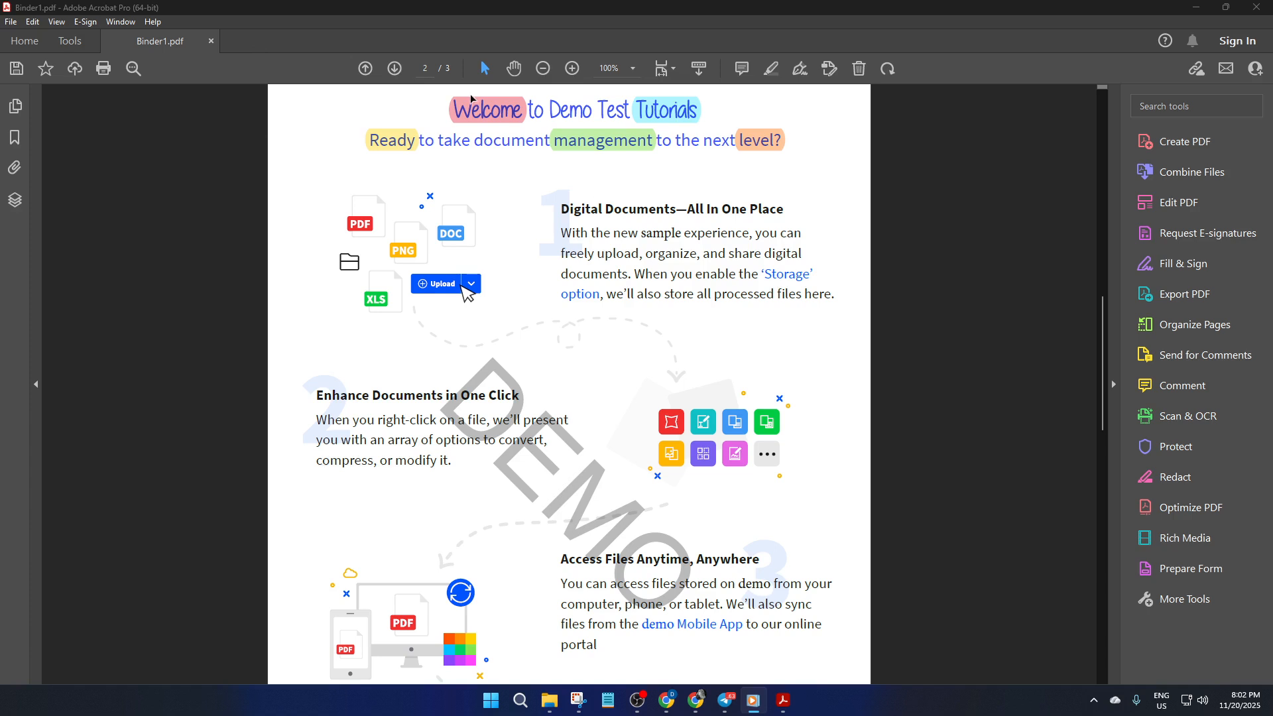
# - Open page 2 of Binder1.pdf for editing with the Edit PDF tool
pyautogui.click(25, 41)
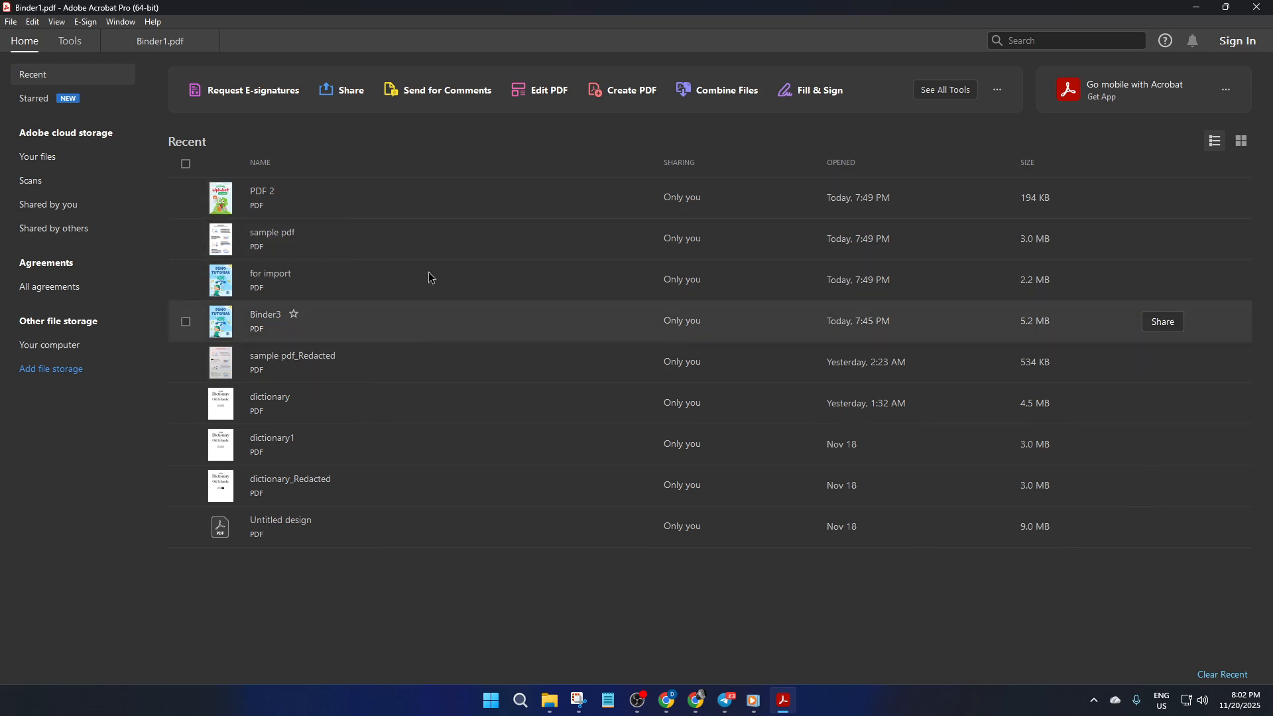
pyautogui.click(156, 42)
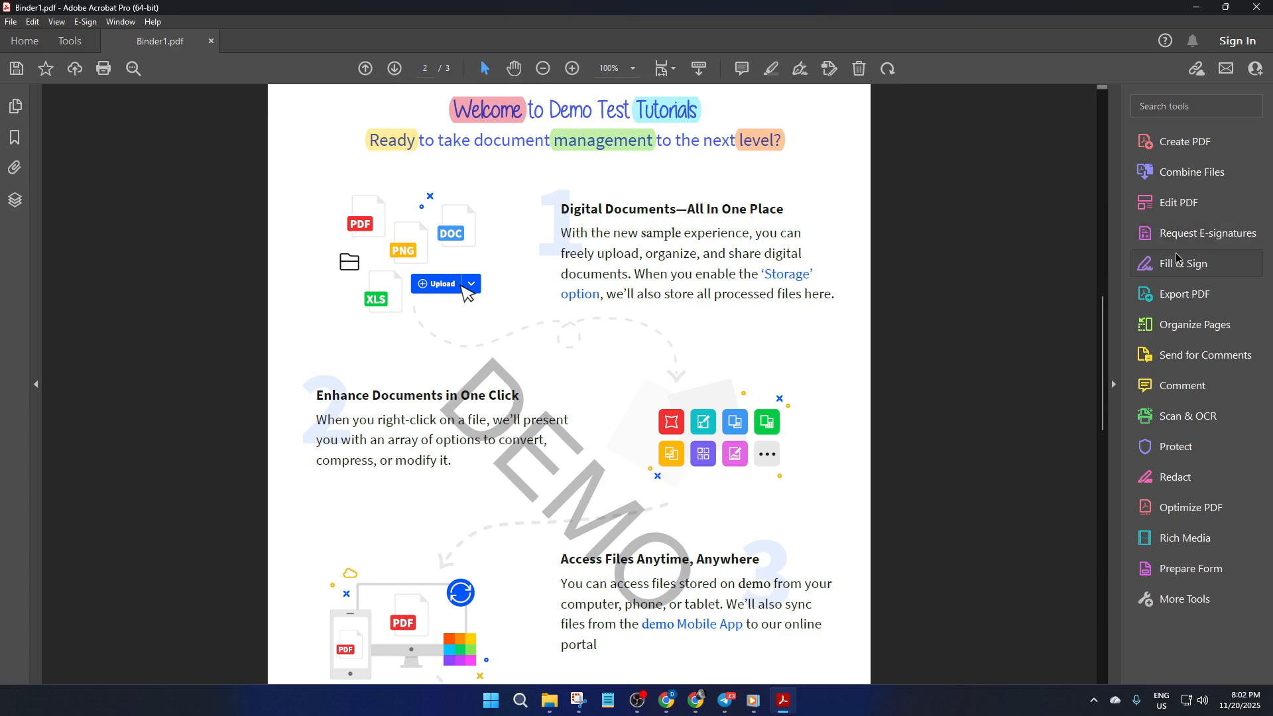
pyautogui.click(1172, 209)
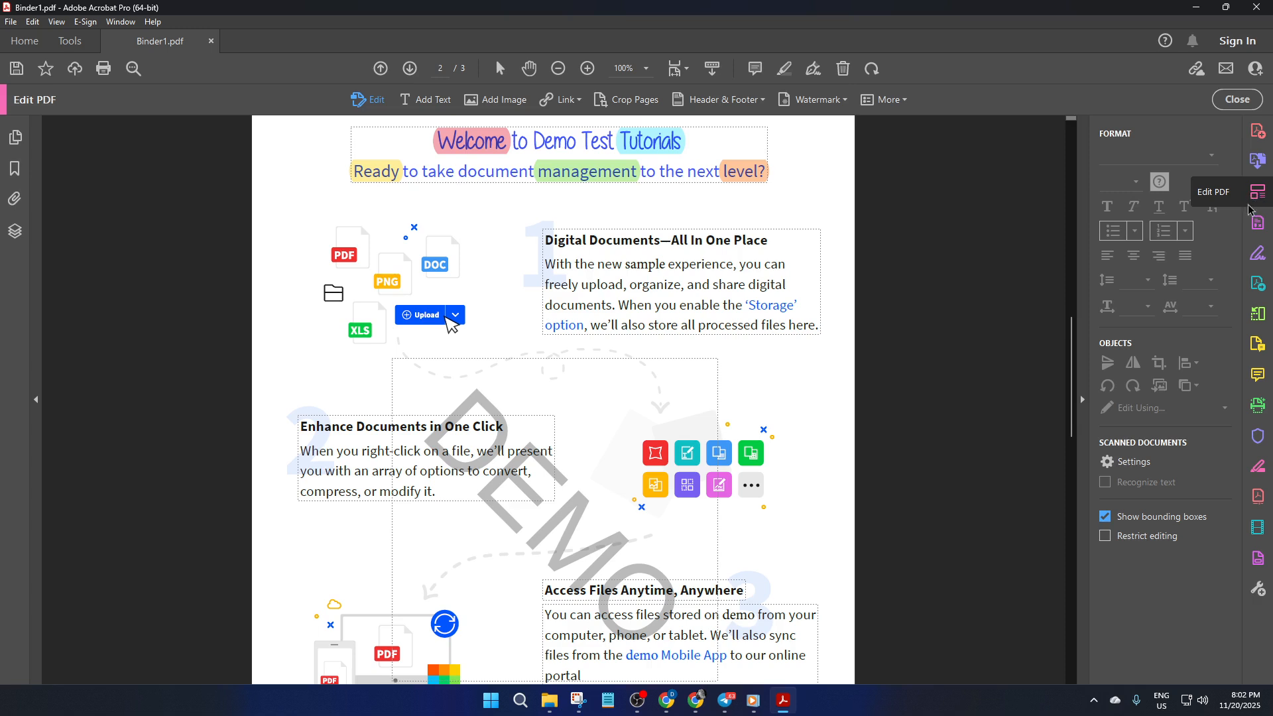
pyautogui.click(1256, 197)
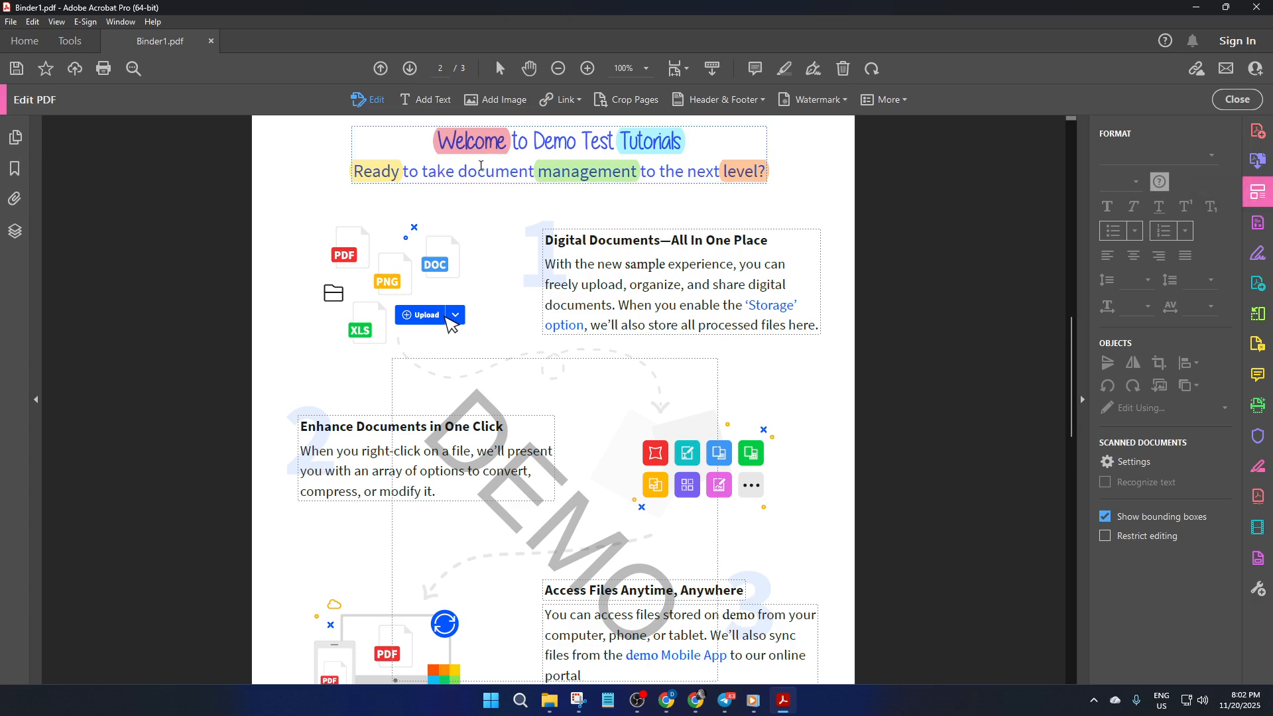
# - Move the "Digital Documents—All In One Place" text block on page 2 slightly to the left
pyautogui.click(588, 243)
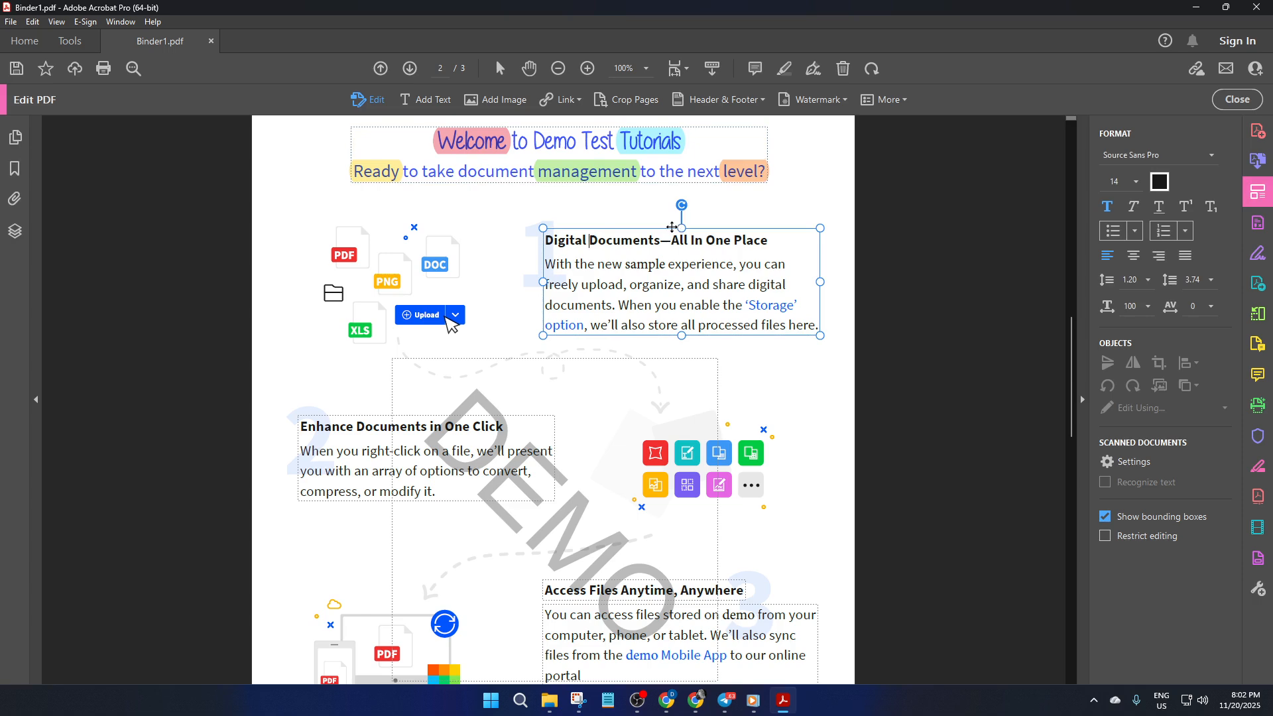
pyautogui.moveTo(672, 228)
pyautogui.mouseDown()
pyautogui.moveTo(569, 201)
pyautogui.moveTo(568, 270)
pyautogui.moveTo(684, 248)
pyautogui.moveTo(647, 226)
pyautogui.mouseUp()
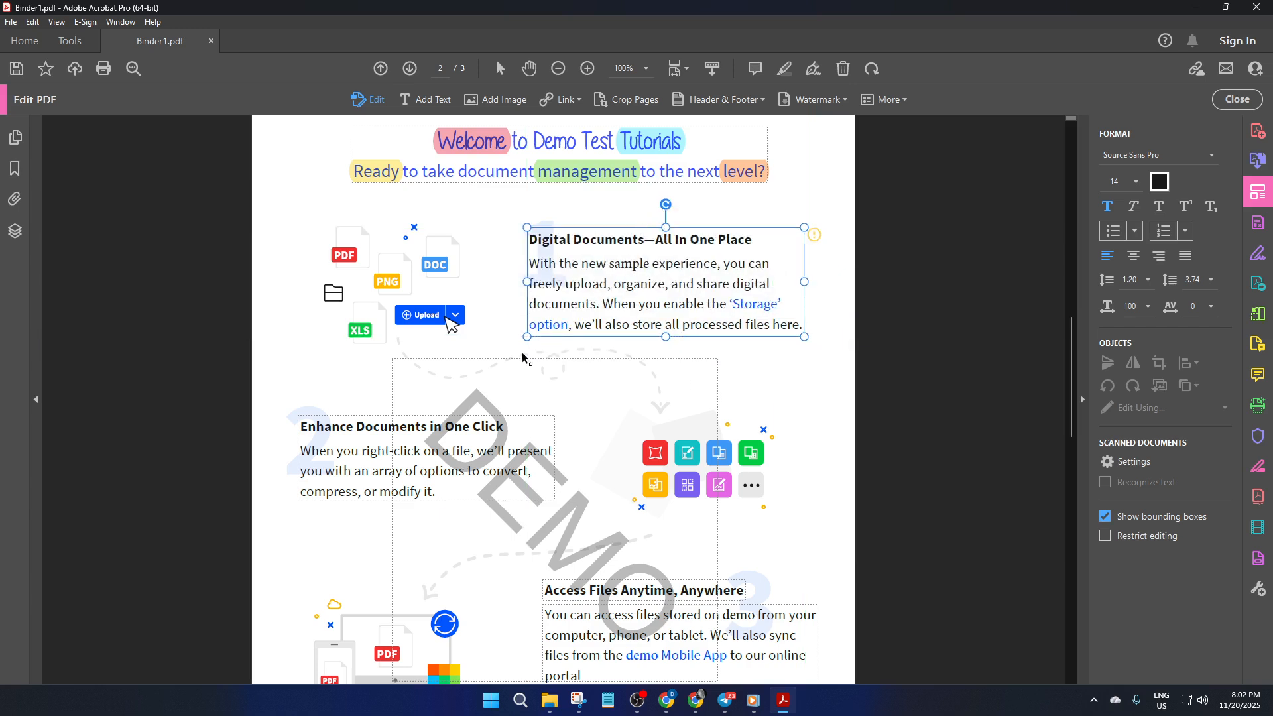
# - Try to rotate the DEMO watermark on page 2 and restore it
pyautogui.click(500, 416)
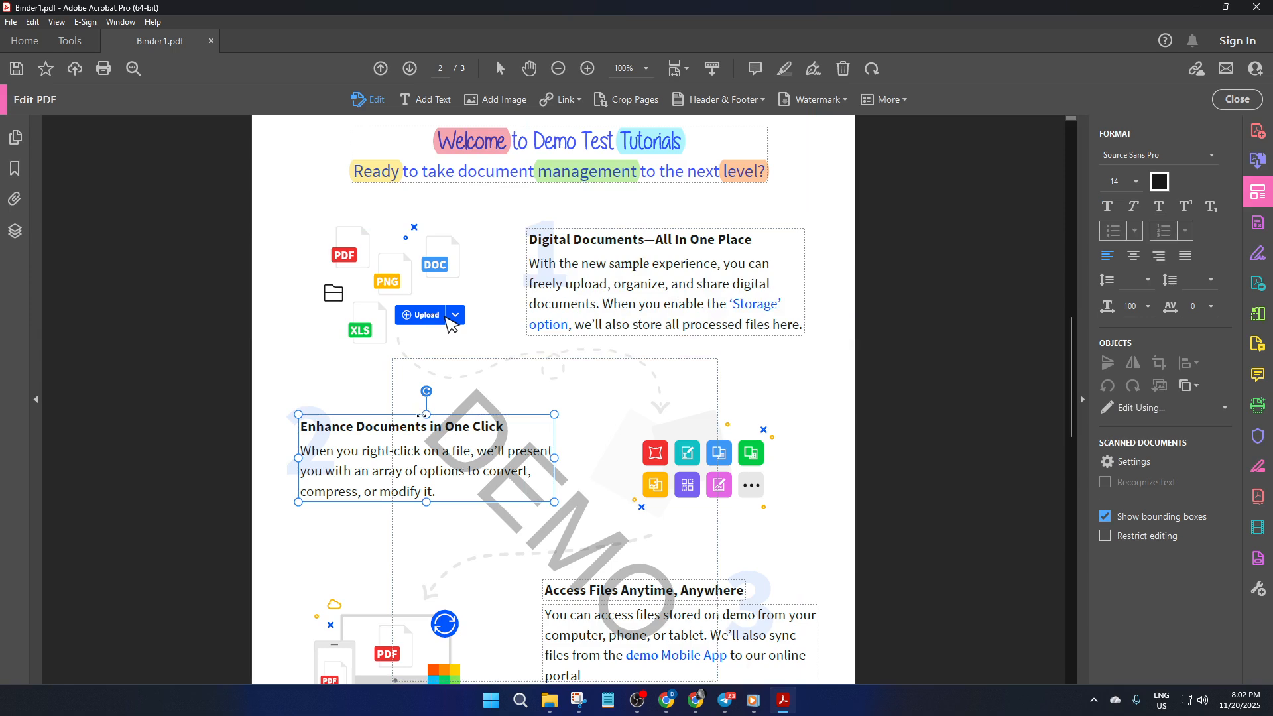
pyautogui.click(414, 413)
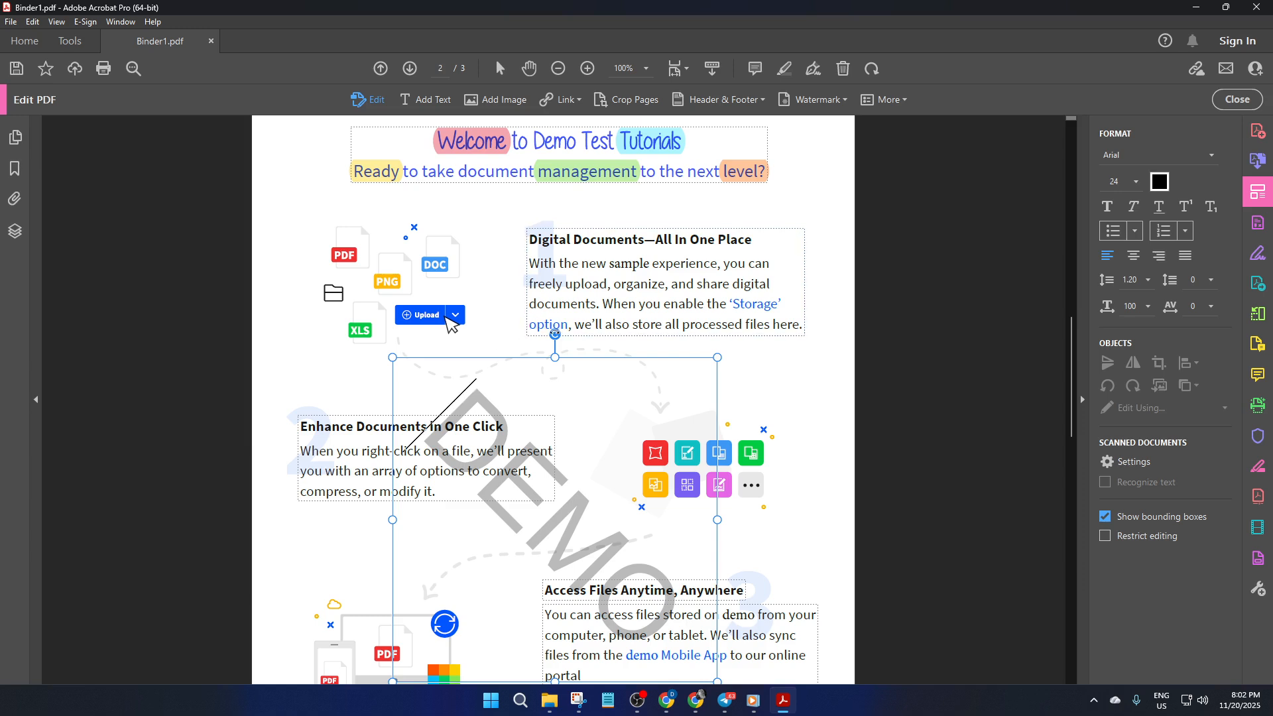
pyautogui.moveTo(555, 334); pyautogui.dragTo(637, 379)
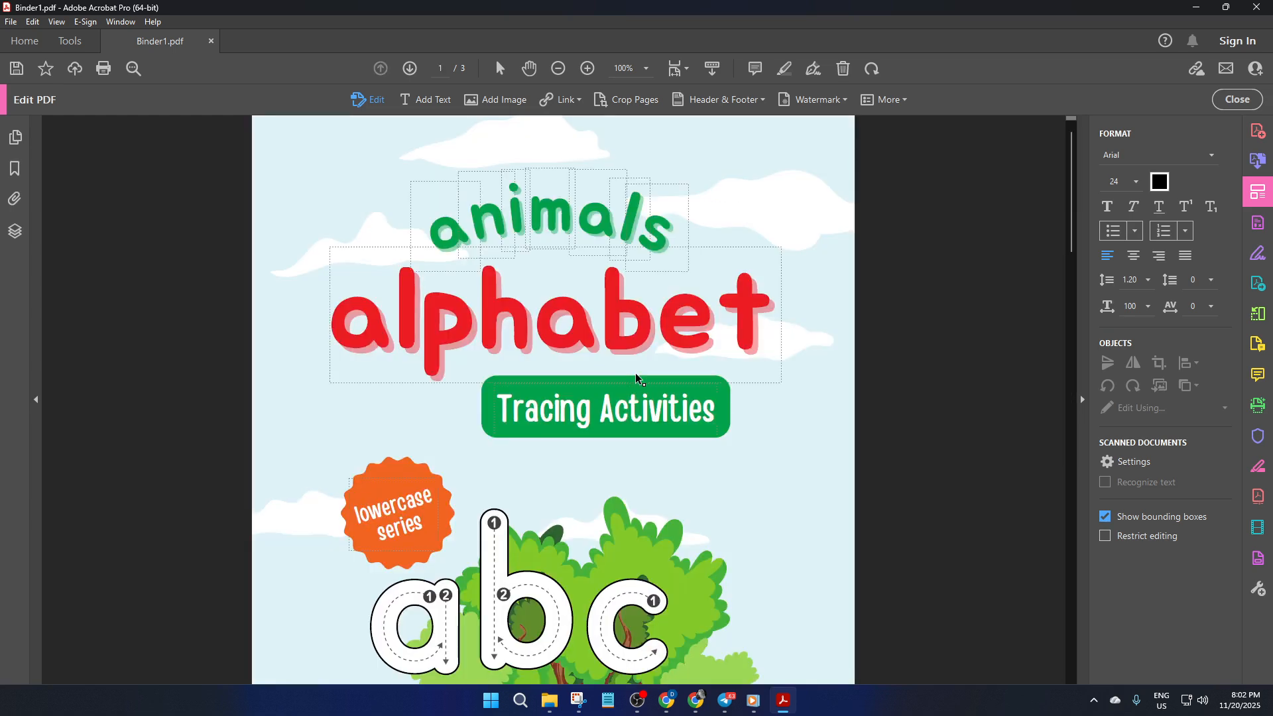
pyautogui.scroll(-10, 638, 372)
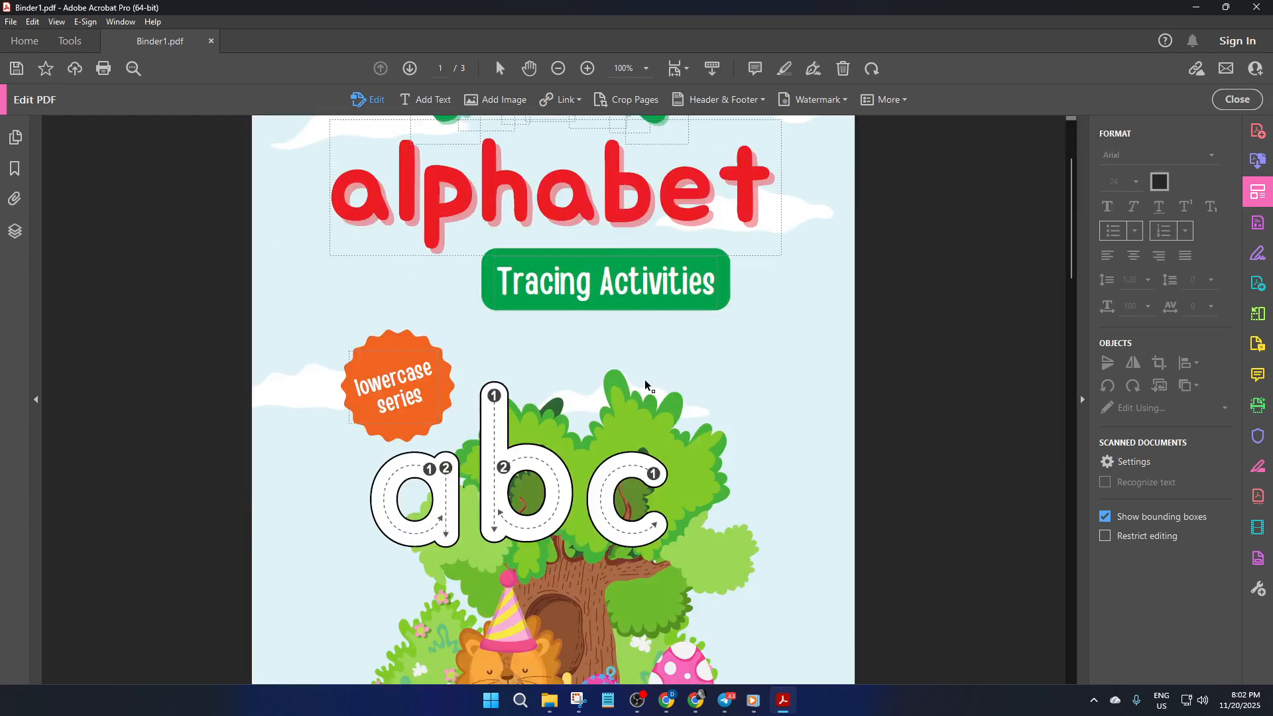
pyautogui.scroll(-10, 646, 382)
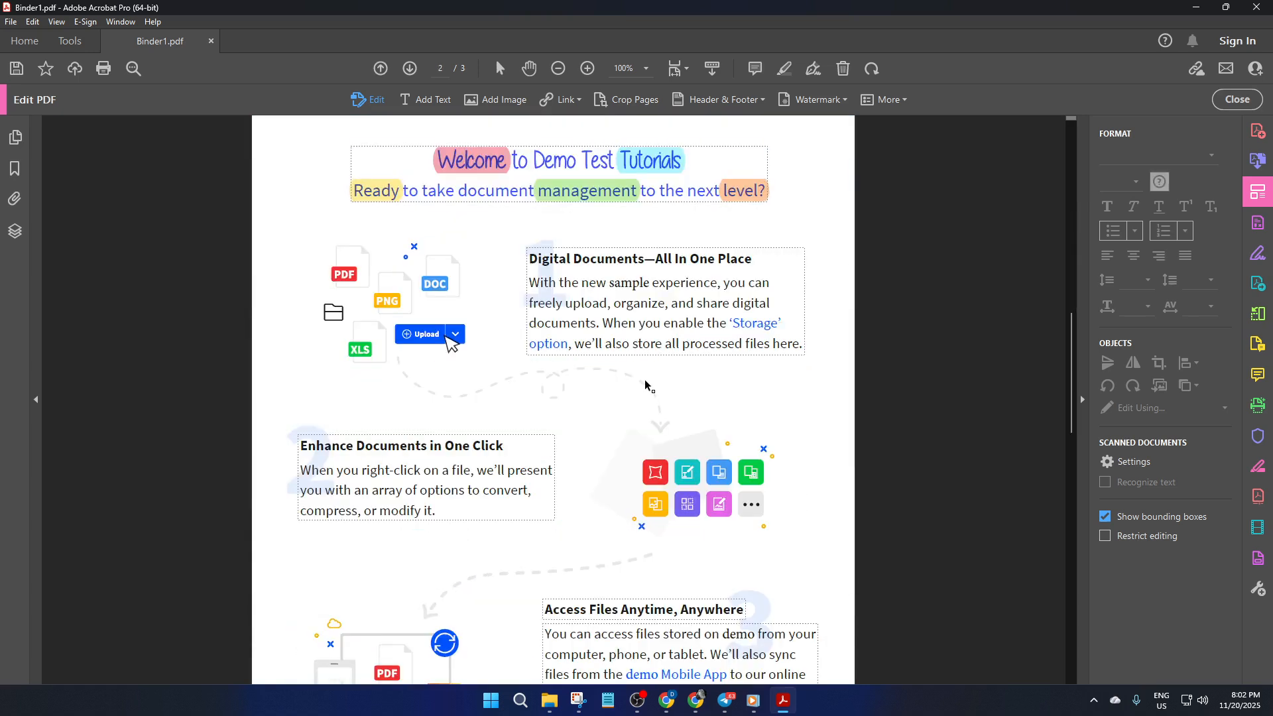
pyautogui.scroll(8, 641, 382)
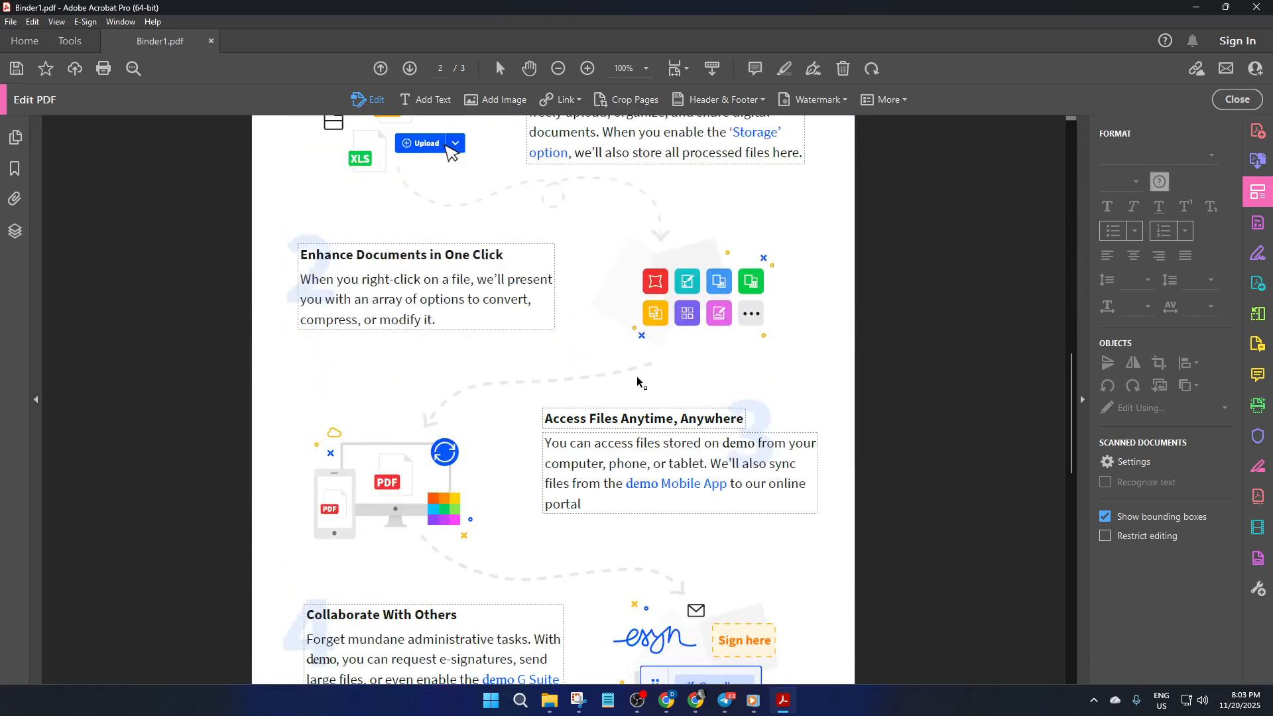
pyautogui.scroll(15, 633, 392)
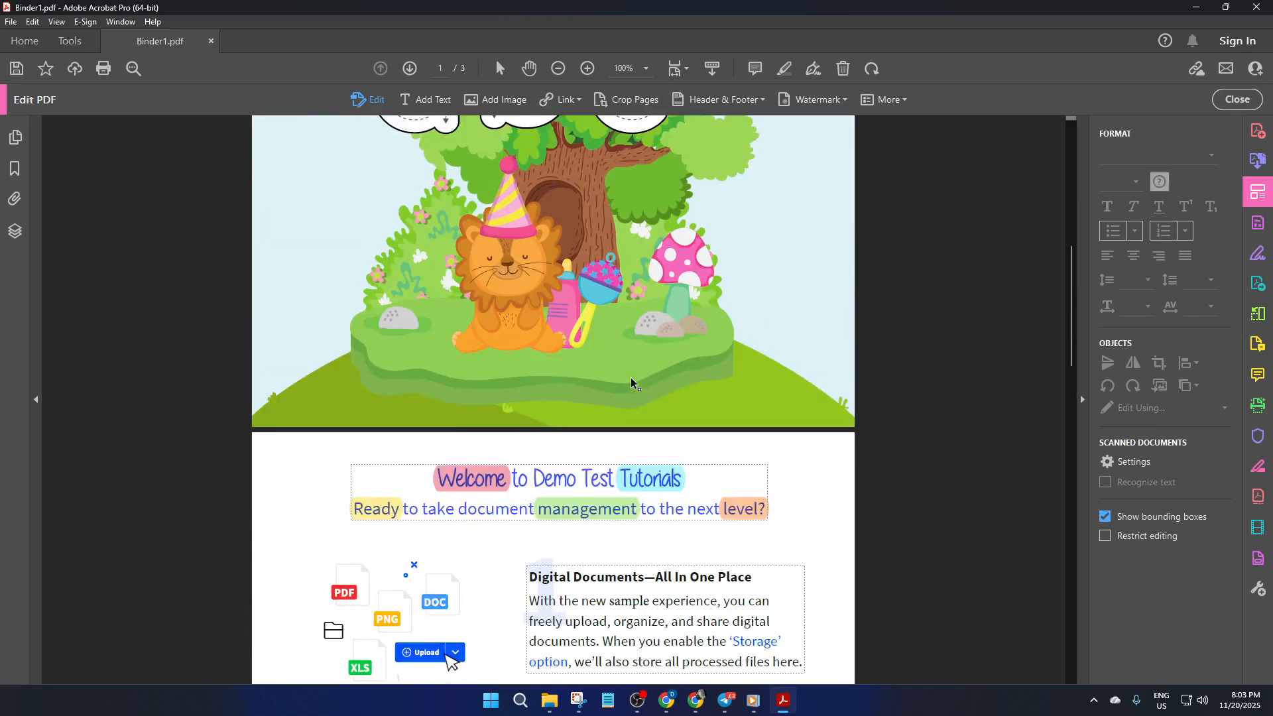
pyautogui.click(626, 399)
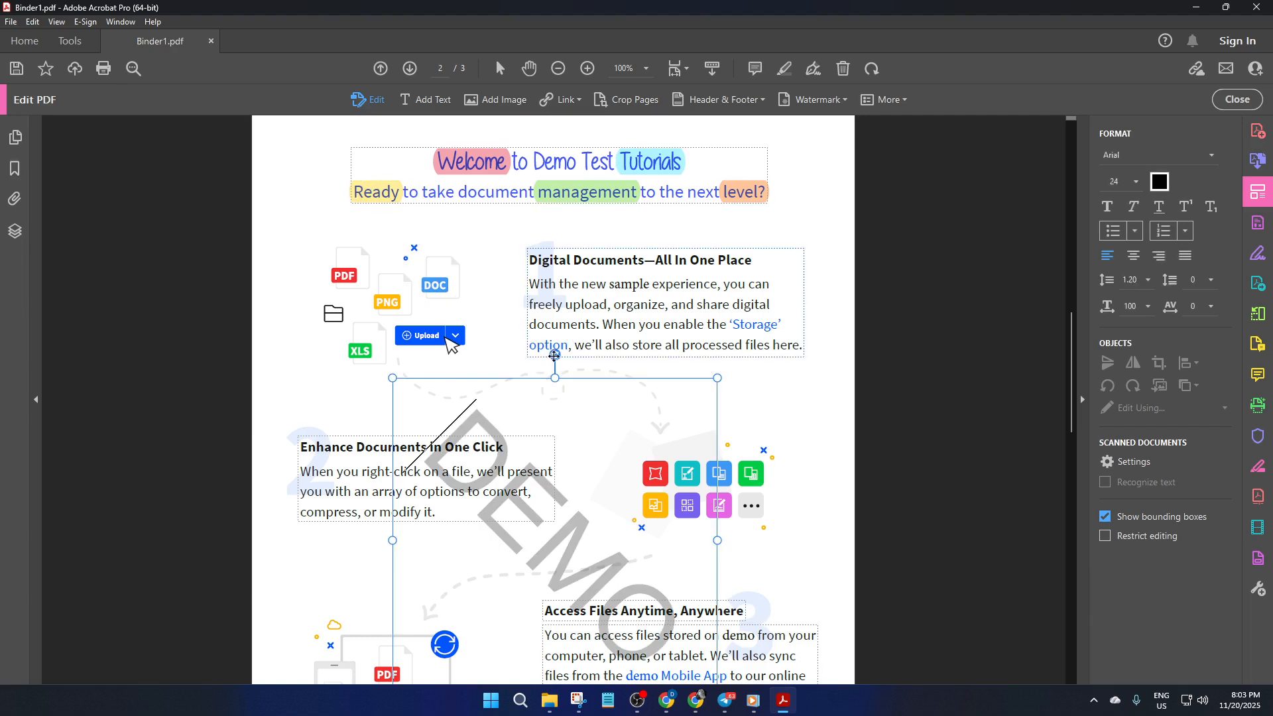
# - Shift the "Digital Documents" text block further left and try to move the DEMO watermark to the right
pyautogui.moveTo(529, 394); pyautogui.dragTo(521, 359)
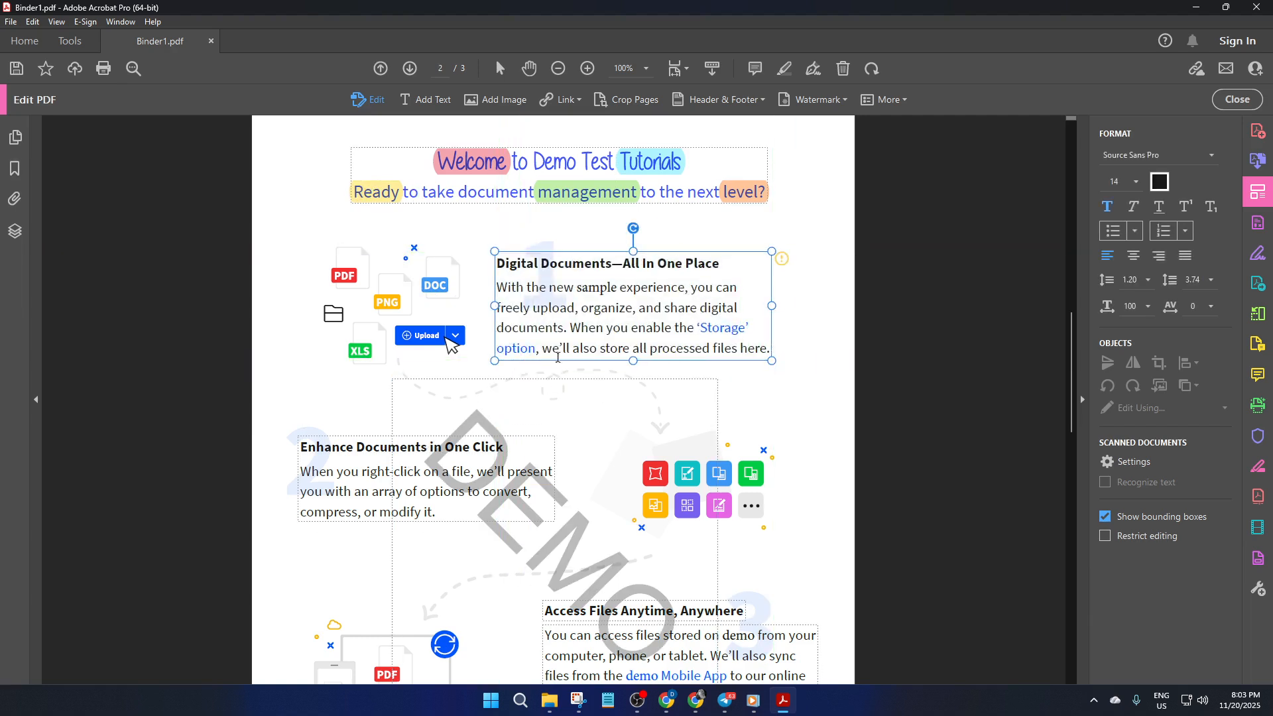
pyautogui.click(531, 399)
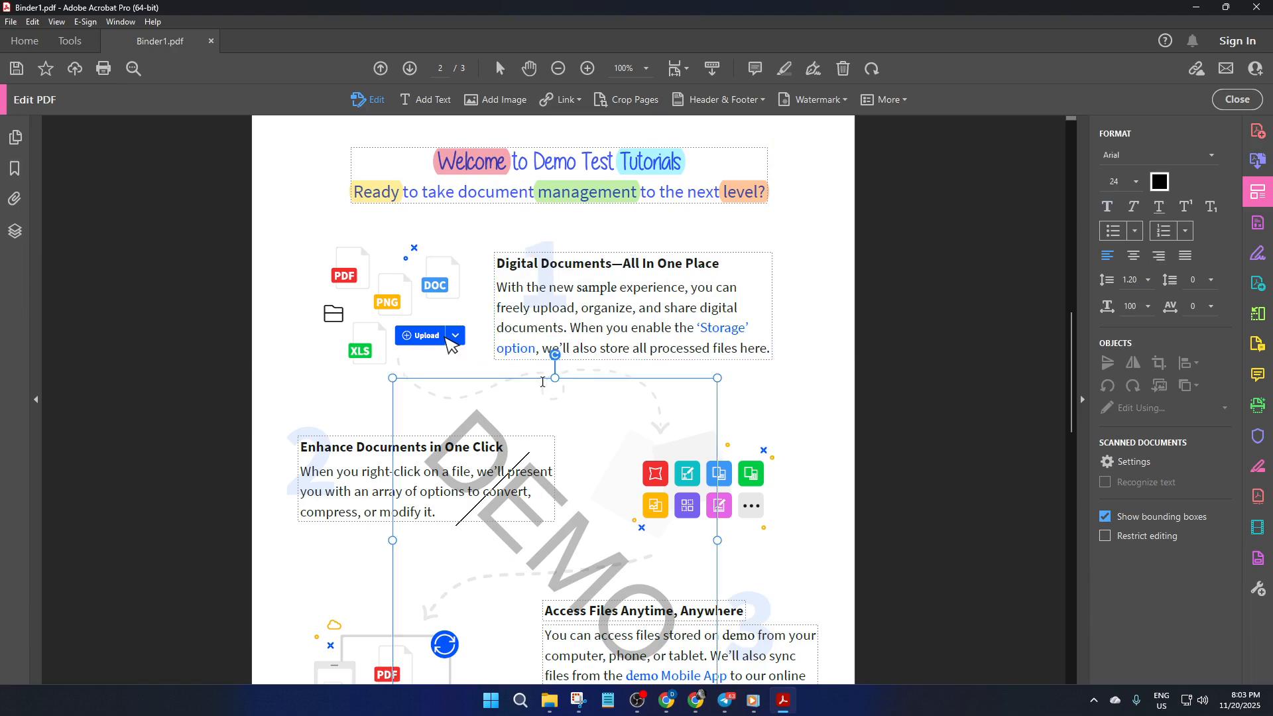
pyautogui.moveTo(539, 378); pyautogui.dragTo(616, 377)
# - Try to move the red "alphabet" title on page 1 downward and undo the move
pyautogui.scroll(9, 617, 377)
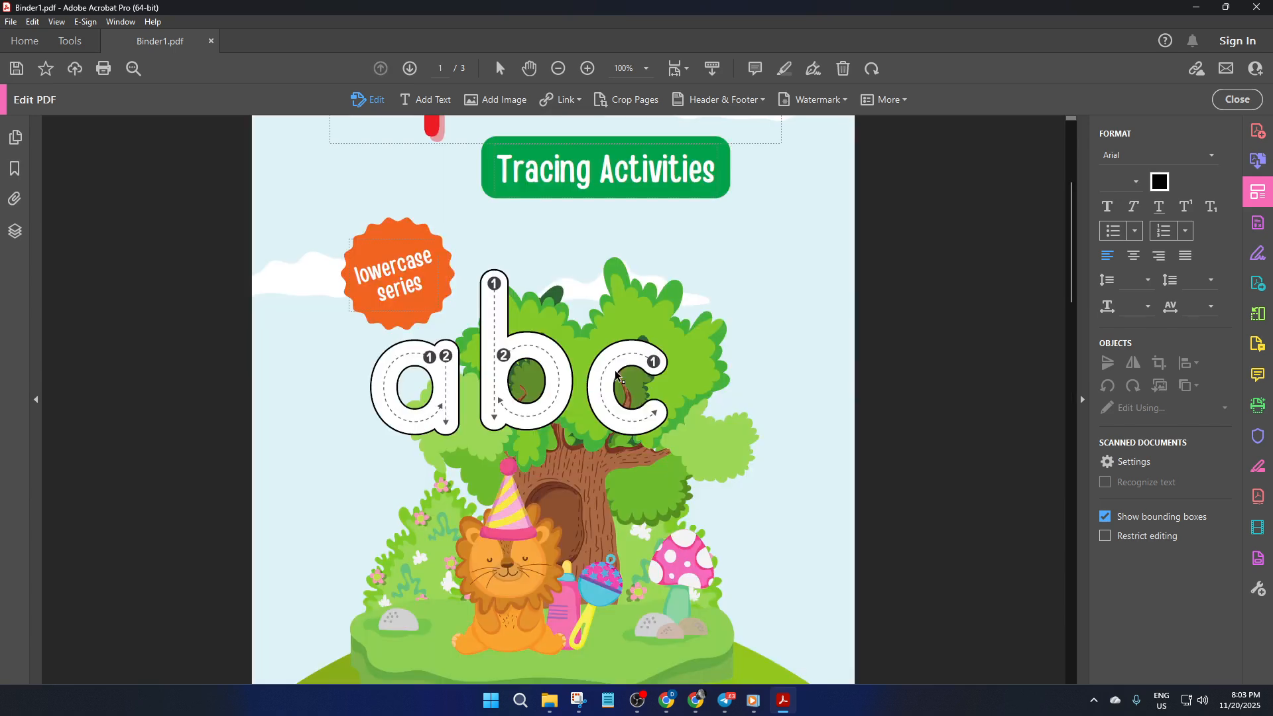
pyautogui.scroll(4, 589, 331)
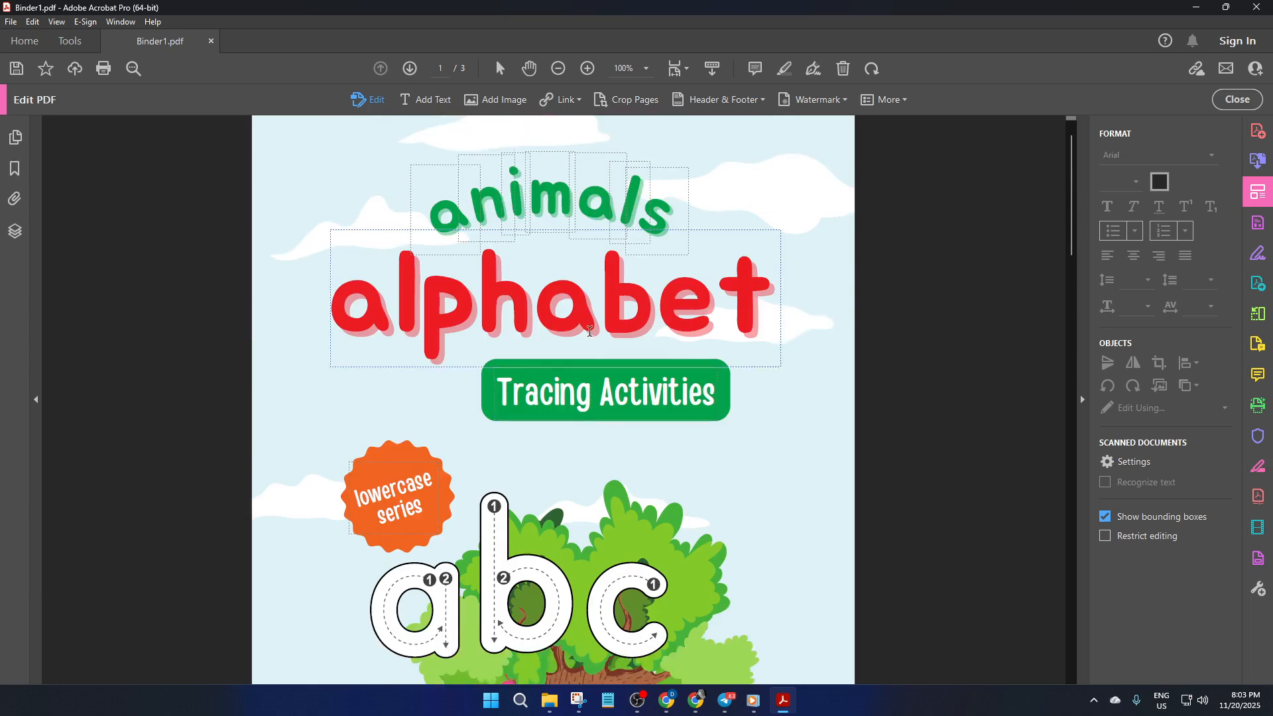
pyautogui.scroll(1, 590, 331)
pyautogui.click(562, 330)
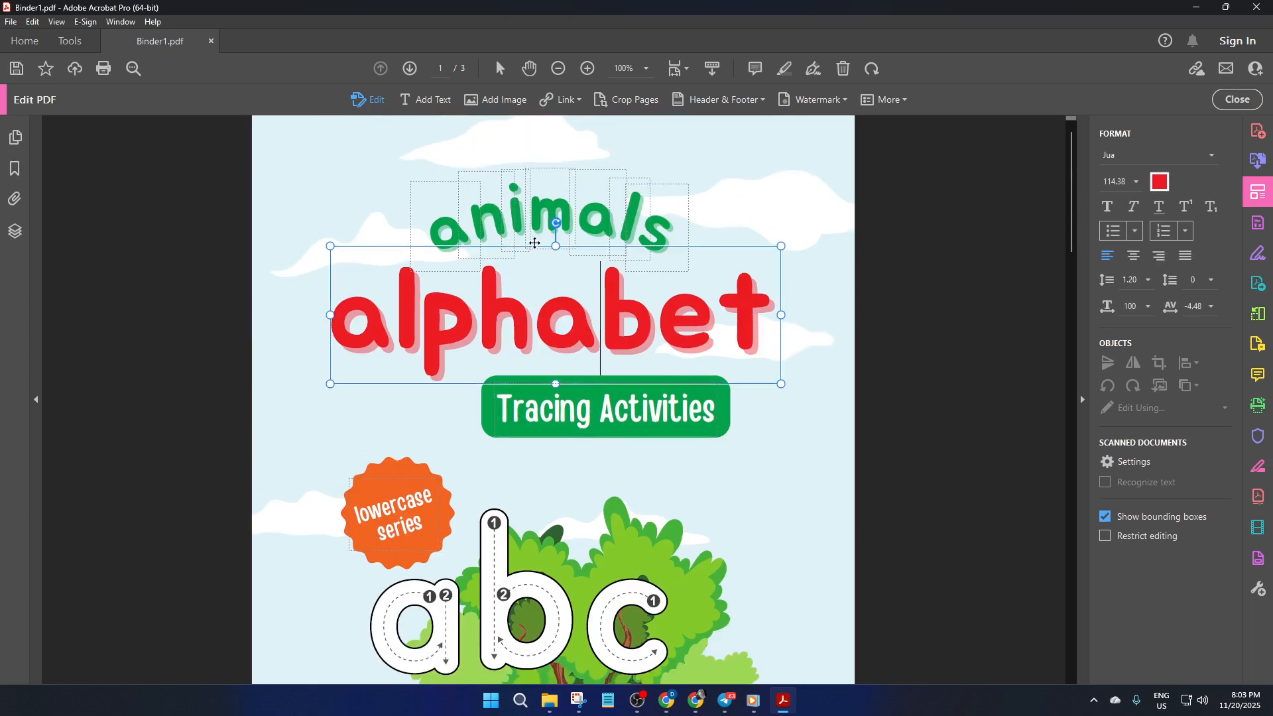
pyautogui.moveTo(534, 244); pyautogui.dragTo(537, 294)
pyautogui.hotkey('ctrl', 'z')
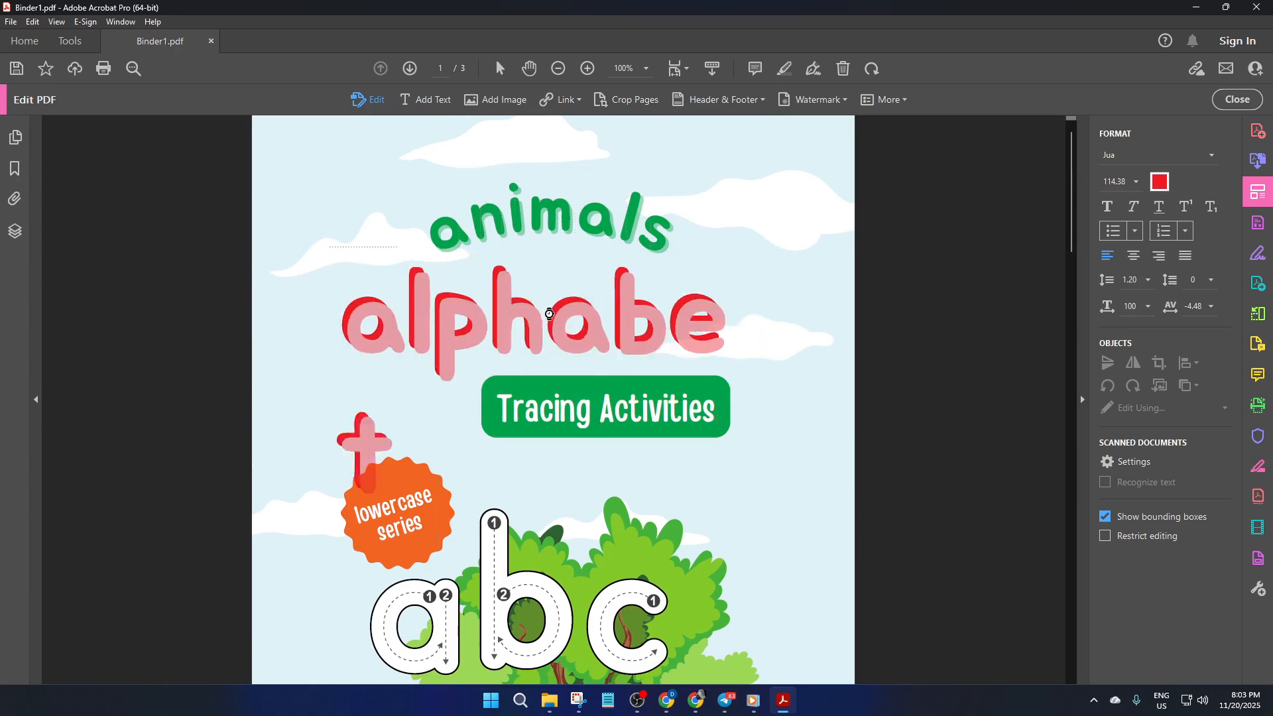
# - Try to move the turquoise icon beside "Enhance Documents in One Click" up and left, and undo the move
pyautogui.scroll(-6, 626, 476)
pyautogui.scroll(-10, 629, 488)
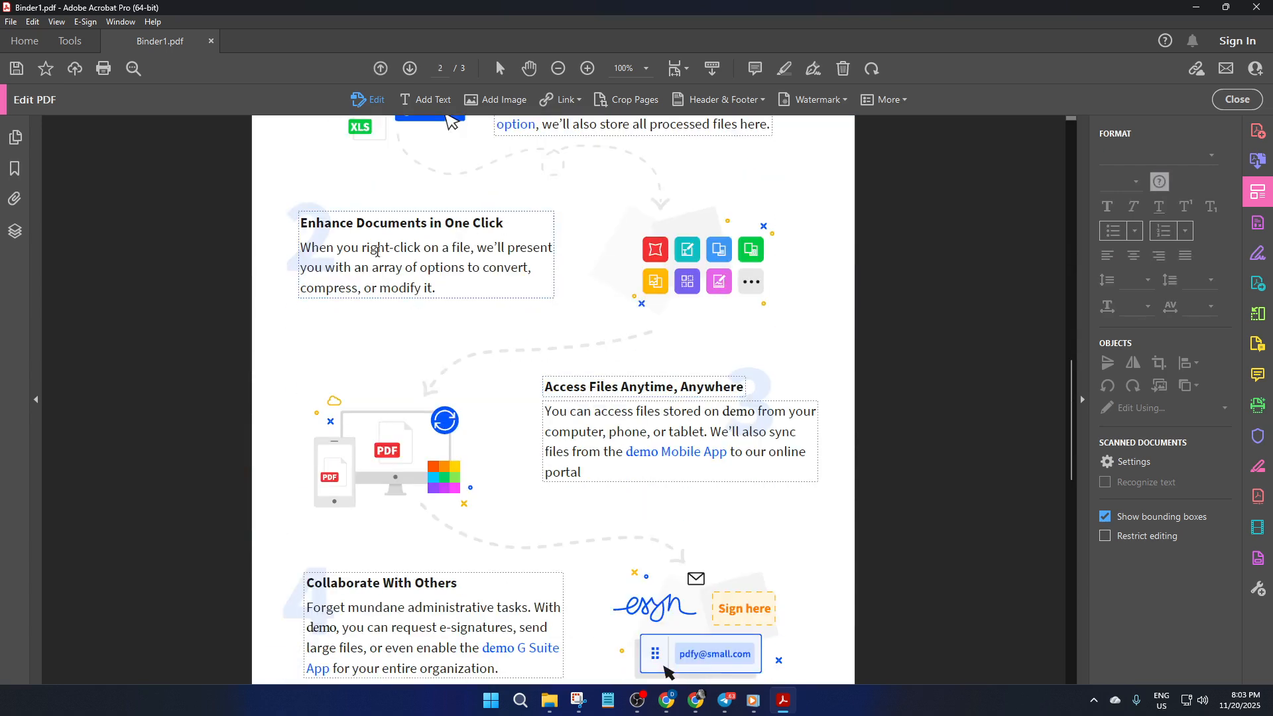
pyautogui.scroll(3, 557, 387)
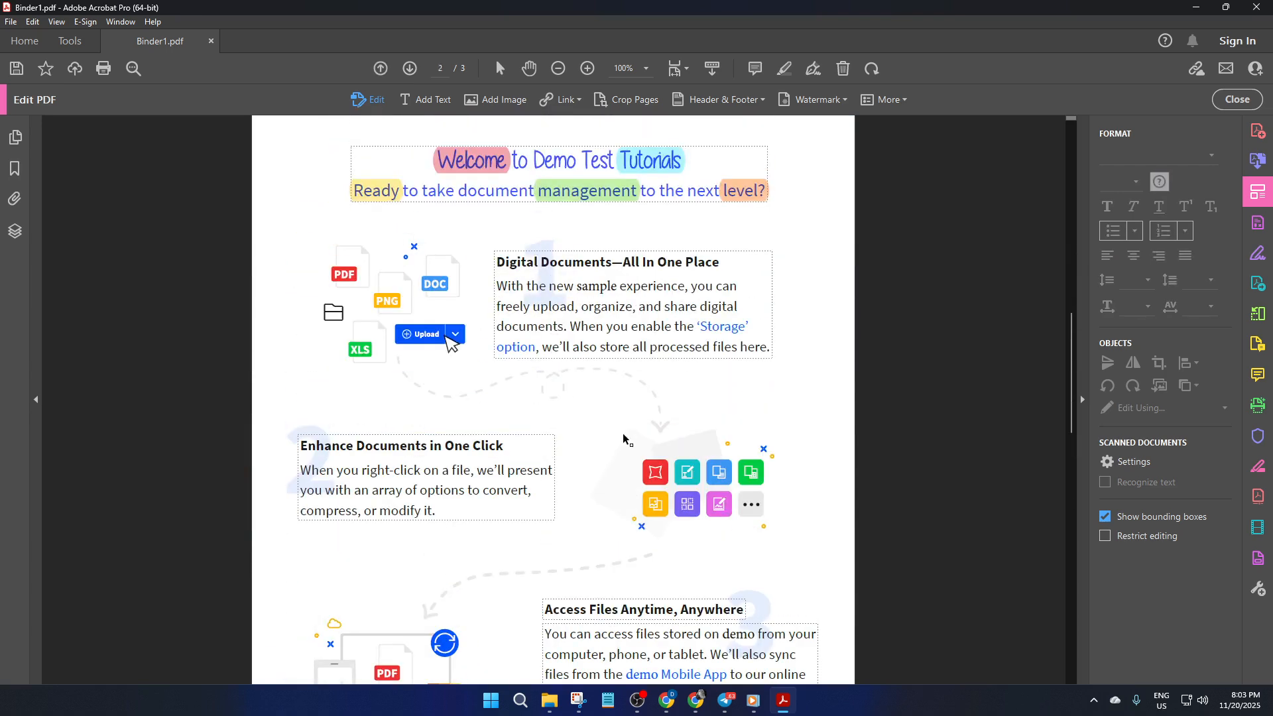
pyautogui.click(696, 478)
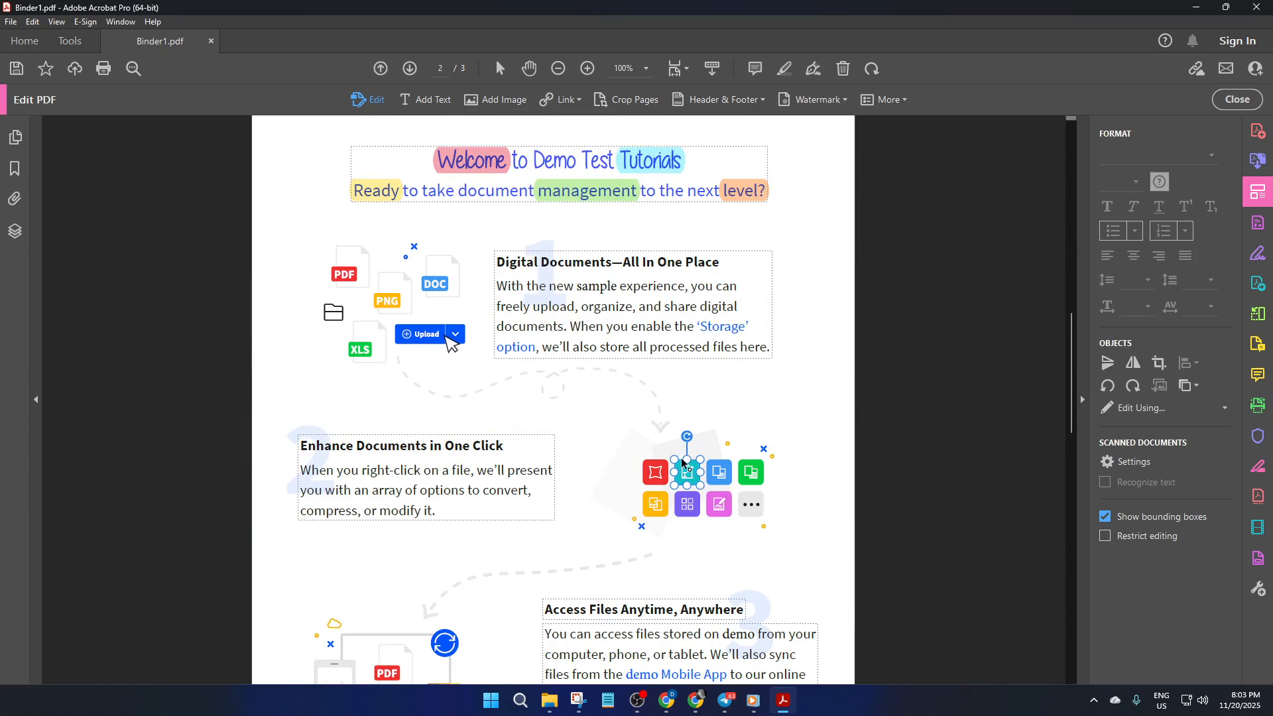
pyautogui.moveTo(681, 462); pyautogui.dragTo(669, 436)
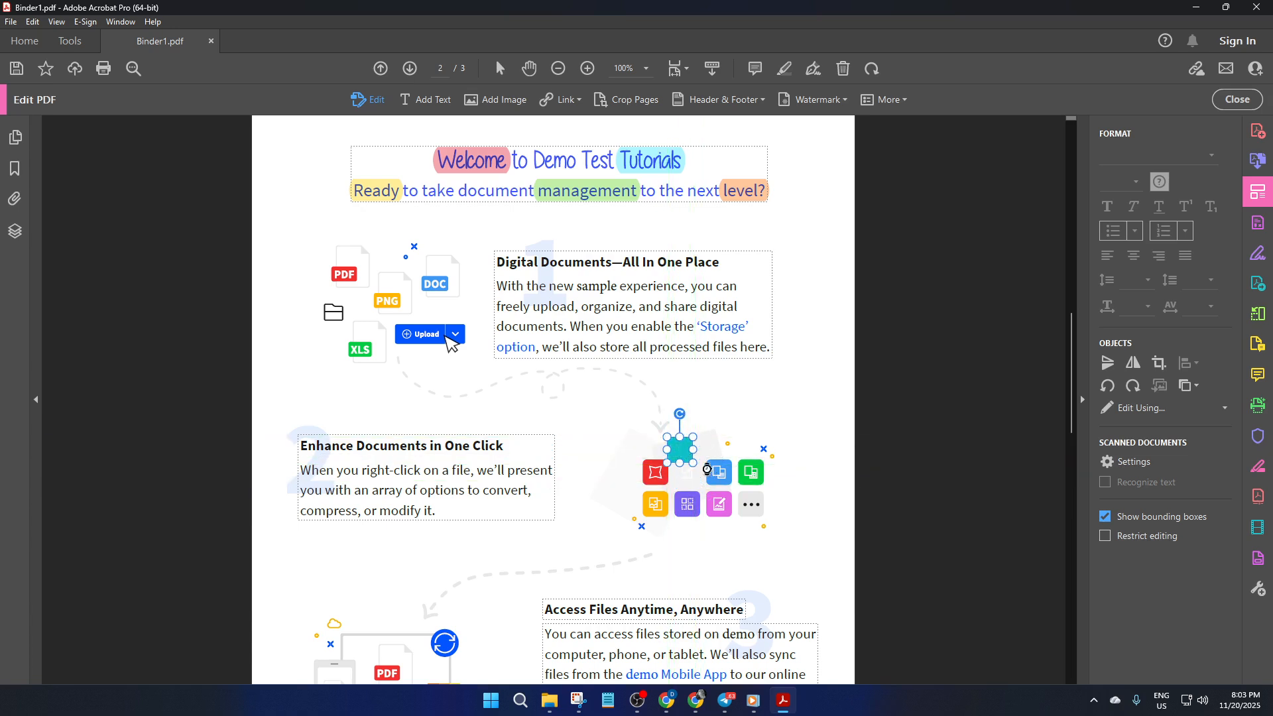
pyautogui.hotkey('ctrl', 'z')
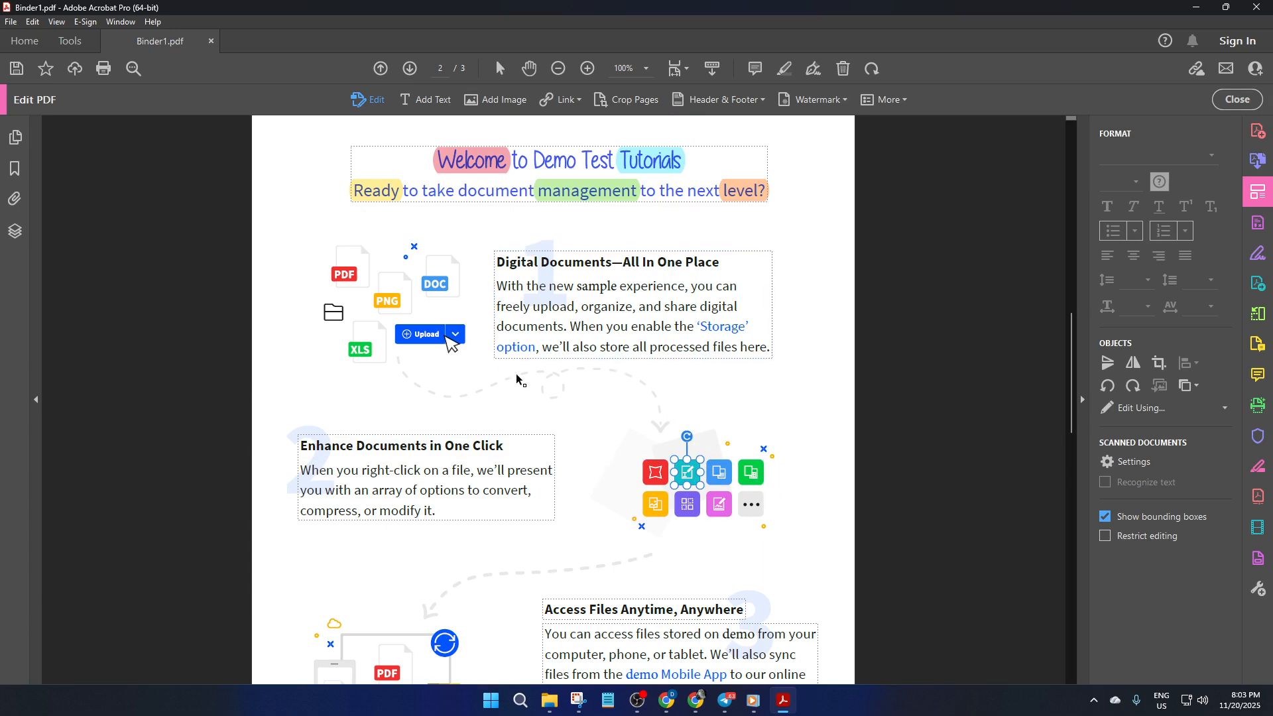
# - Examine the editable text blocks on page 2 and the link options in the "Digital Documents" block
pyautogui.click(438, 467)
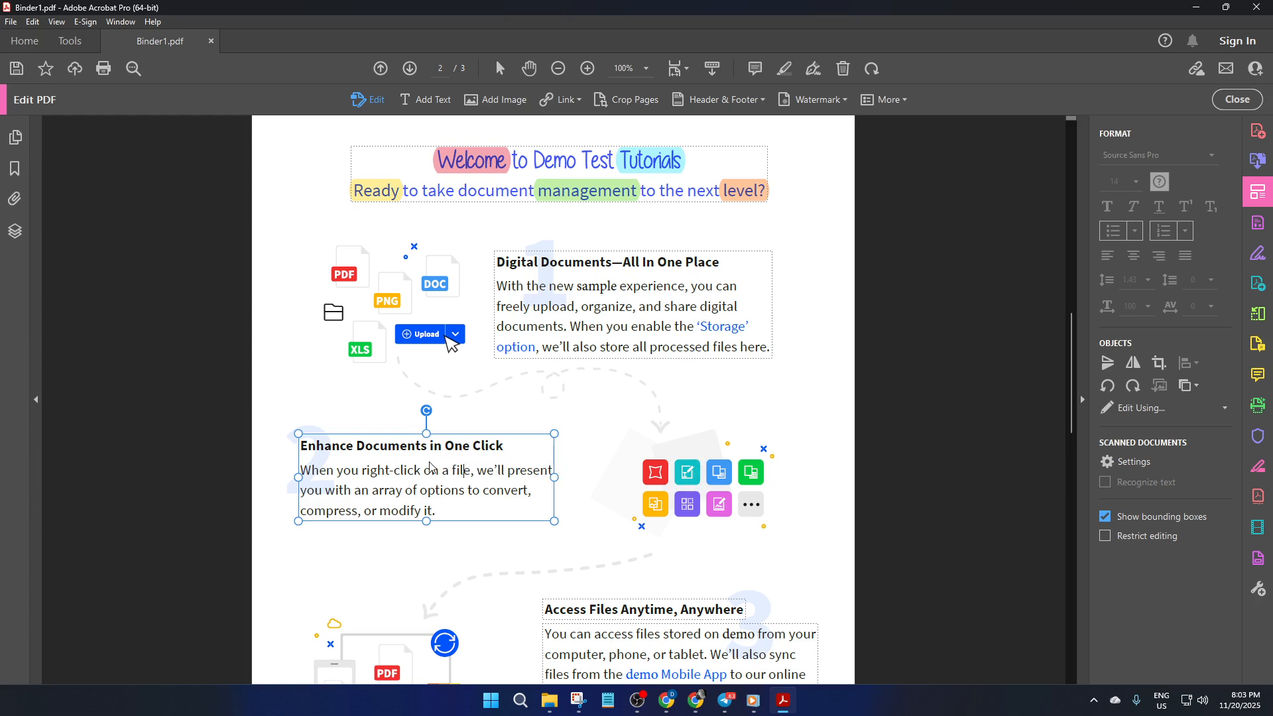
pyautogui.click(529, 346)
pyautogui.rightClick(538, 323)
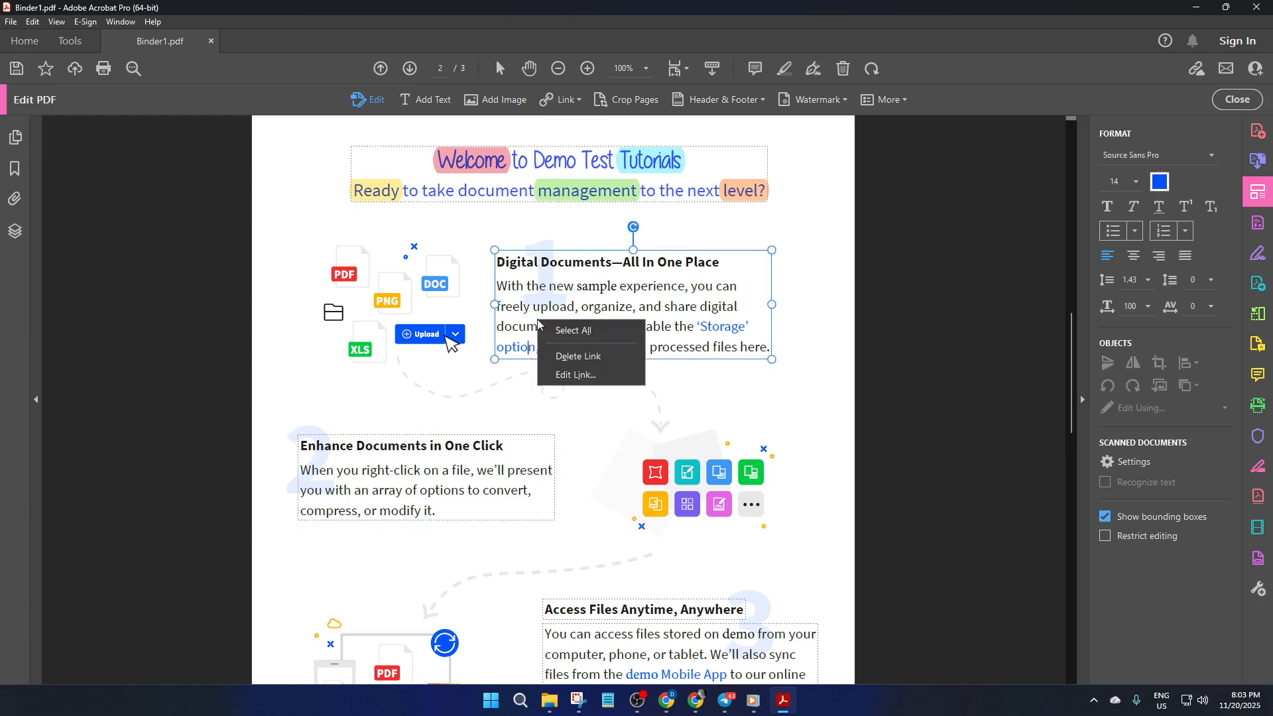
pyautogui.click(527, 306)
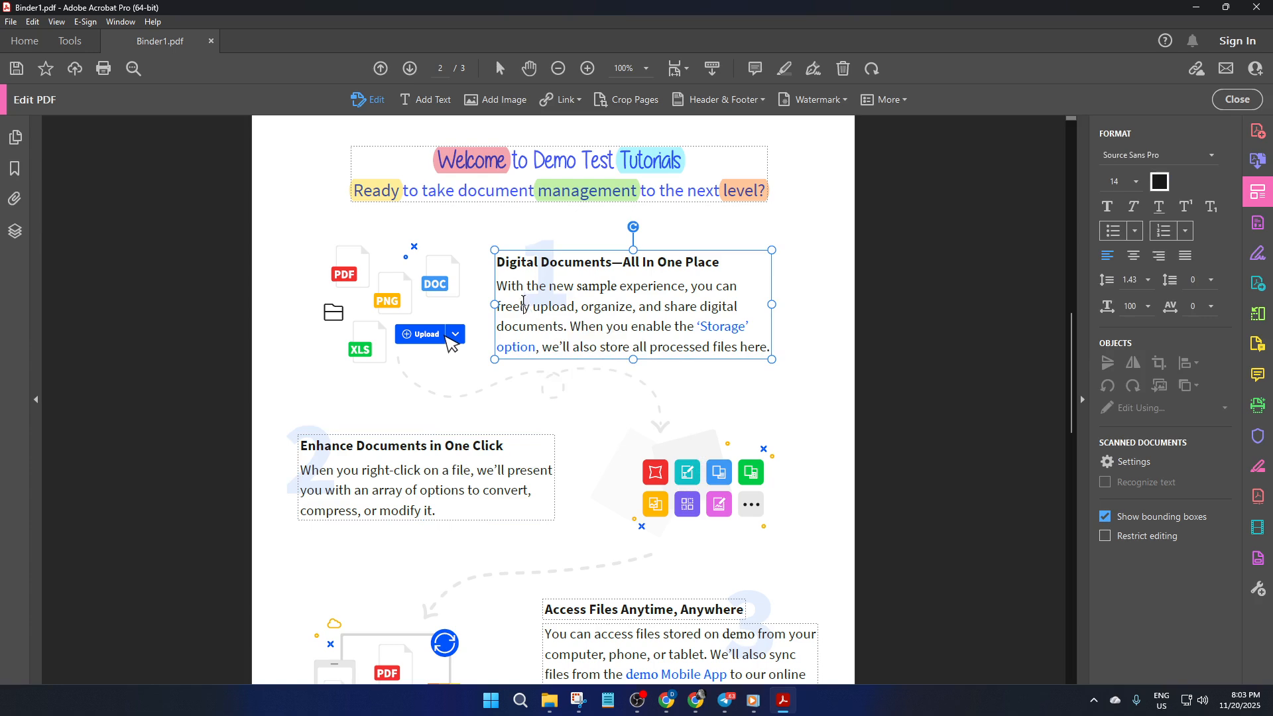
pyautogui.click(542, 190)
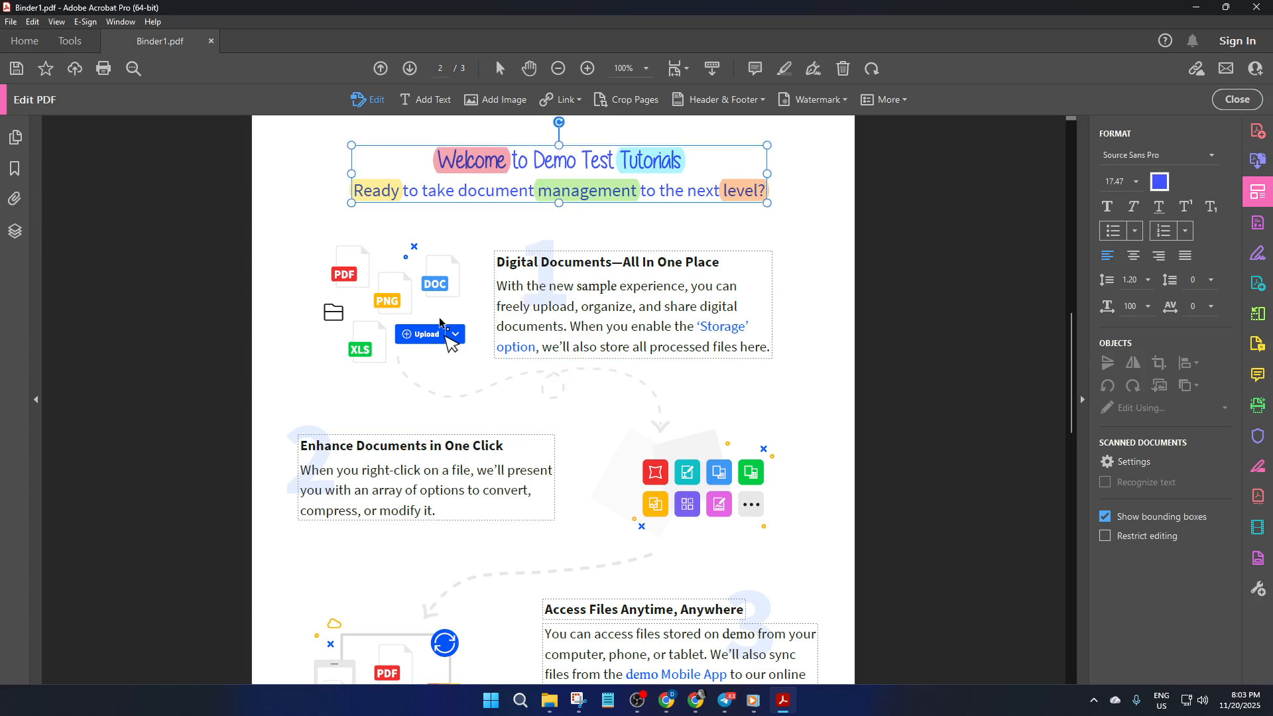
# - Examine the object options for the PNG label graphic, including the Arrange choices
pyautogui.click(425, 335)
pyautogui.moveTo(425, 336); pyautogui.dragTo(382, 305)
pyautogui.rightClick(383, 305)
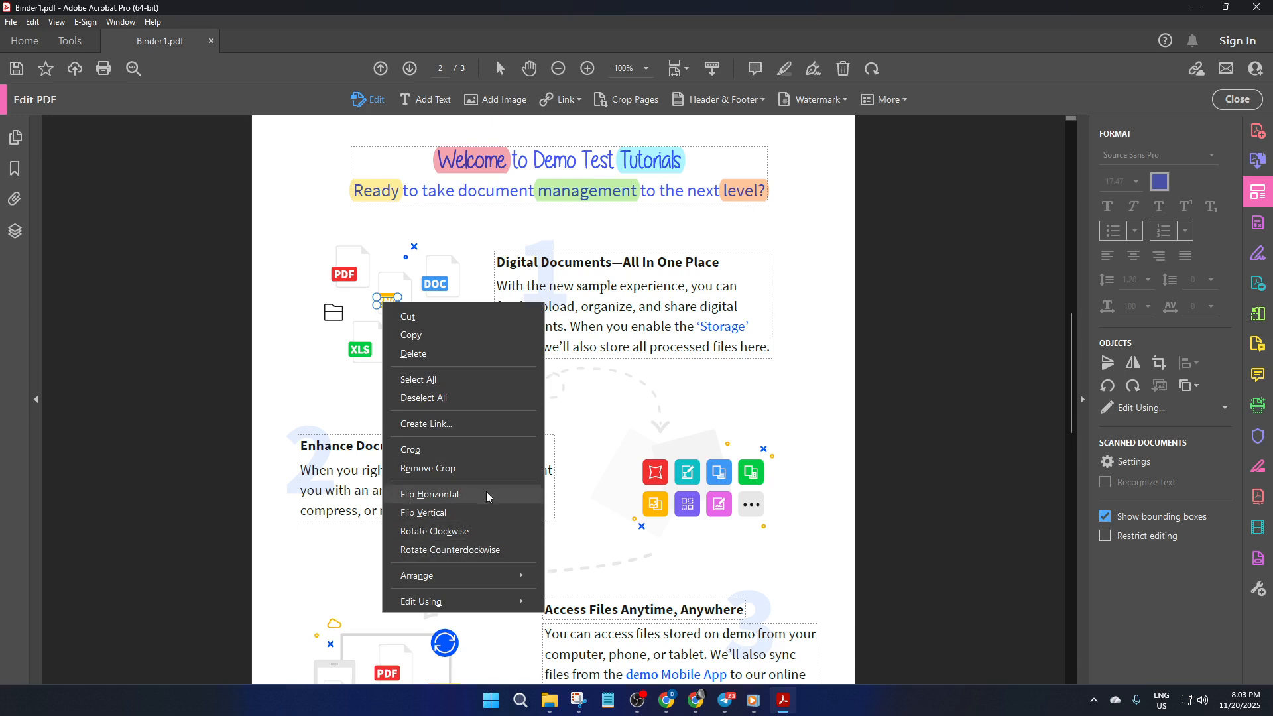
pyautogui.moveTo(522, 583)
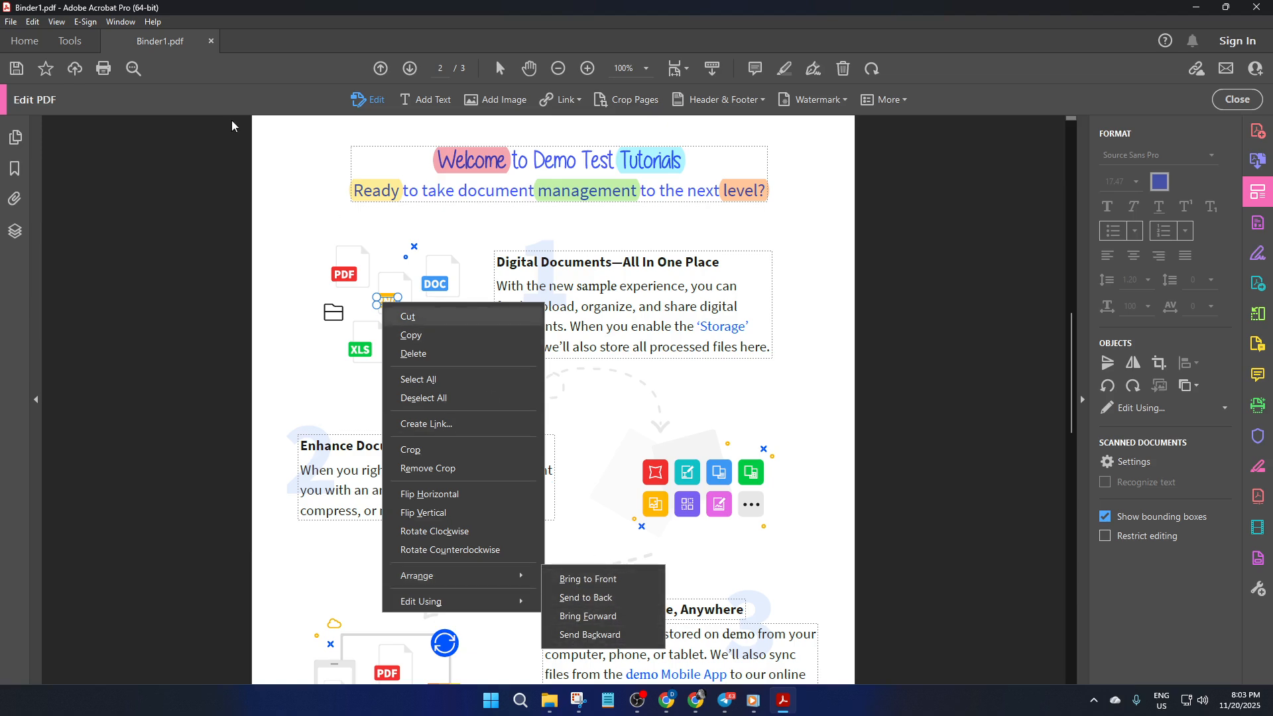
# - Examine the Save As options and the available Convert to formats, and leave without saving
pyautogui.click(15, 25)
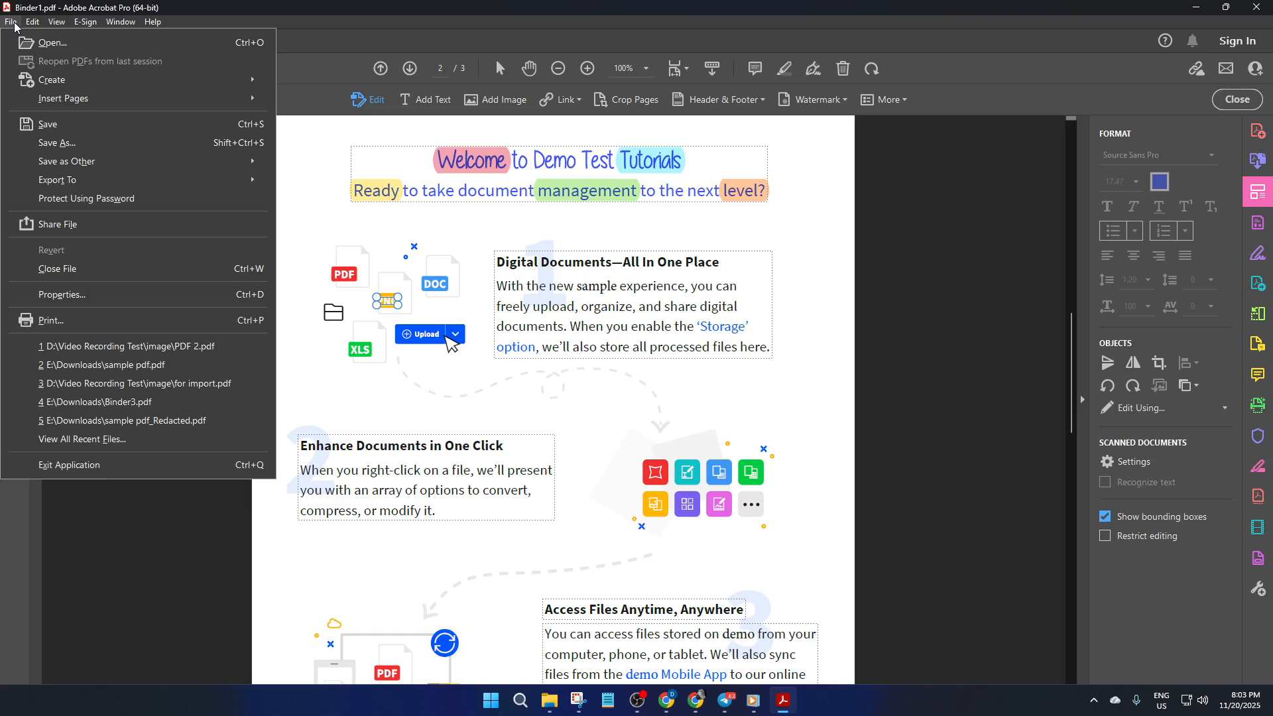
pyautogui.click(90, 146)
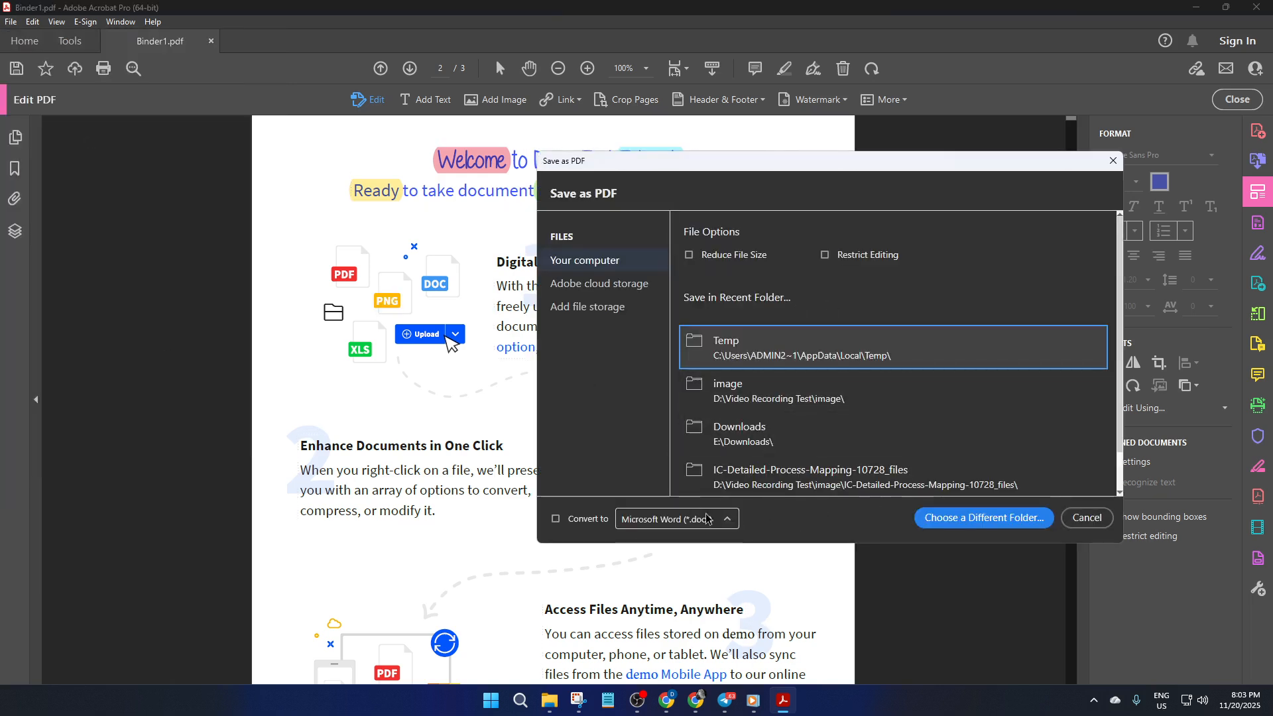
pyautogui.click(678, 521)
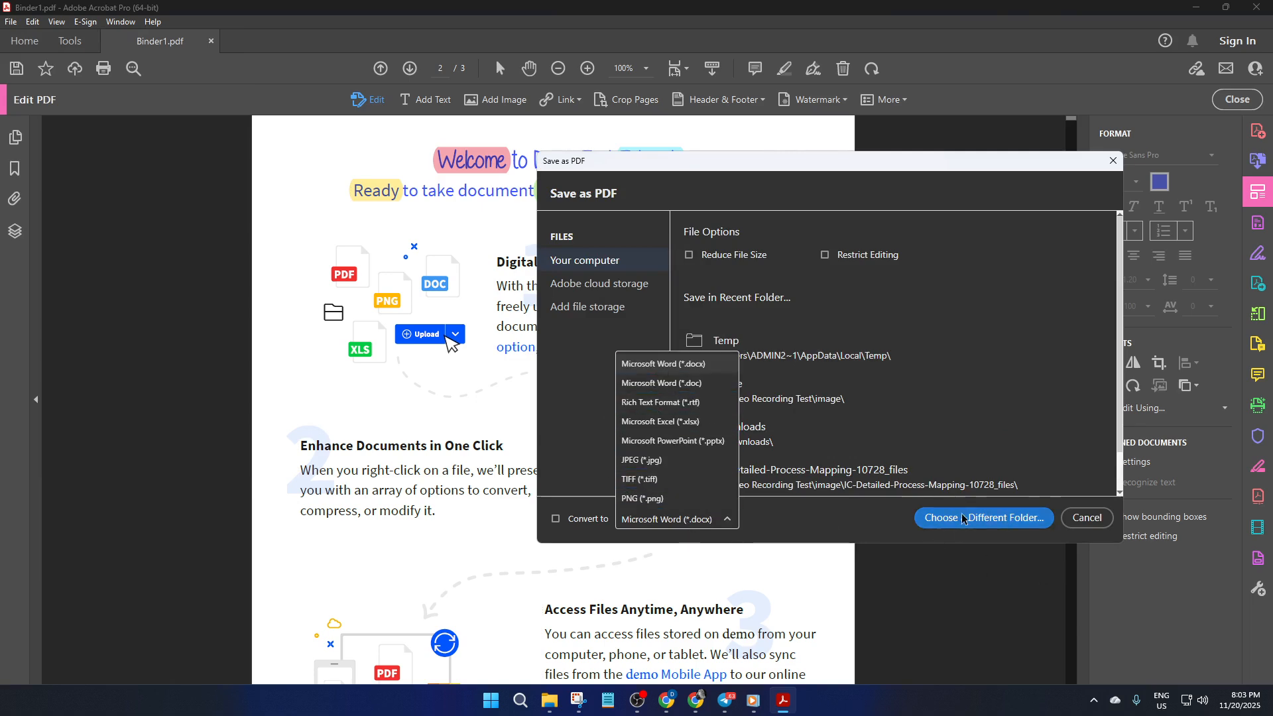
pyautogui.click(981, 519)
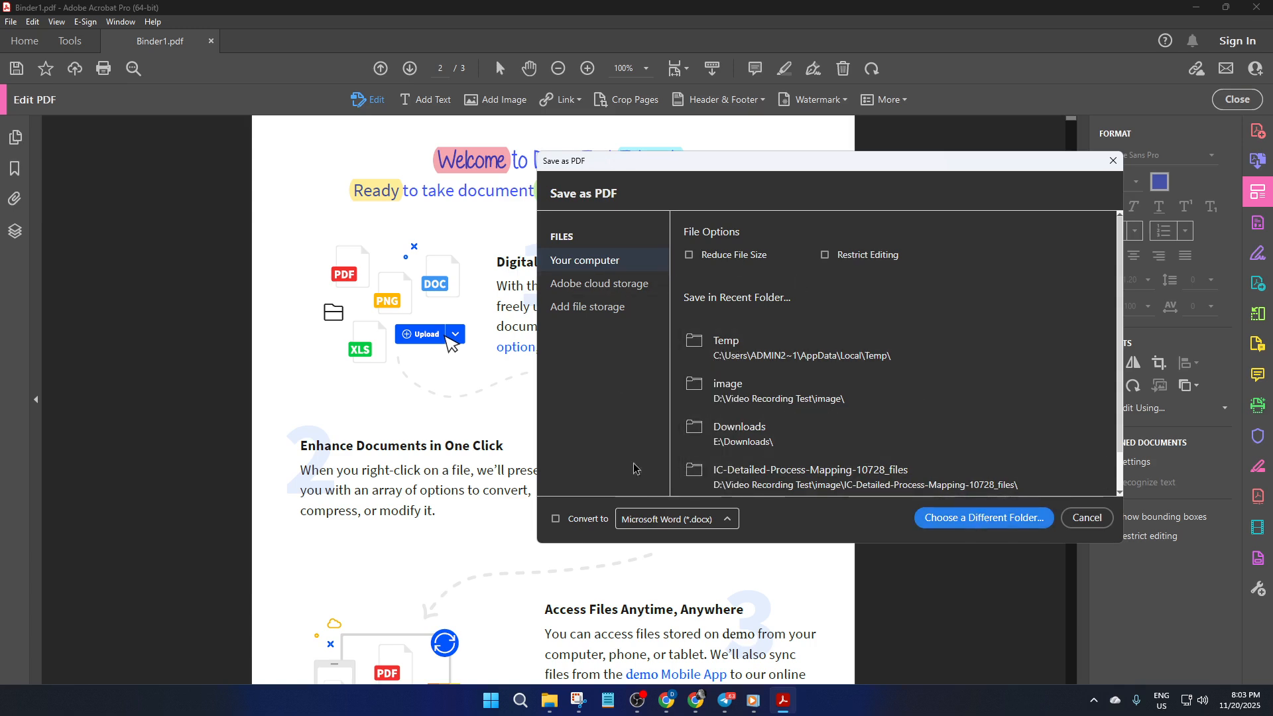
pyautogui.click(1085, 518)
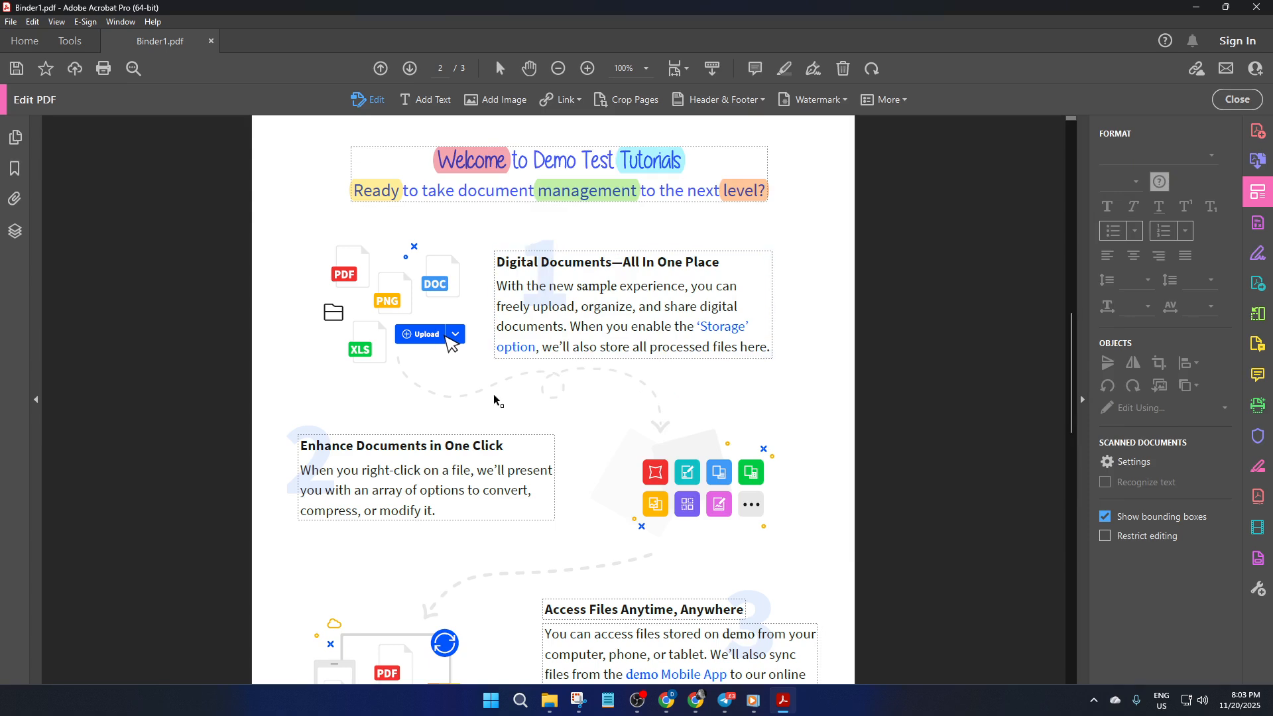